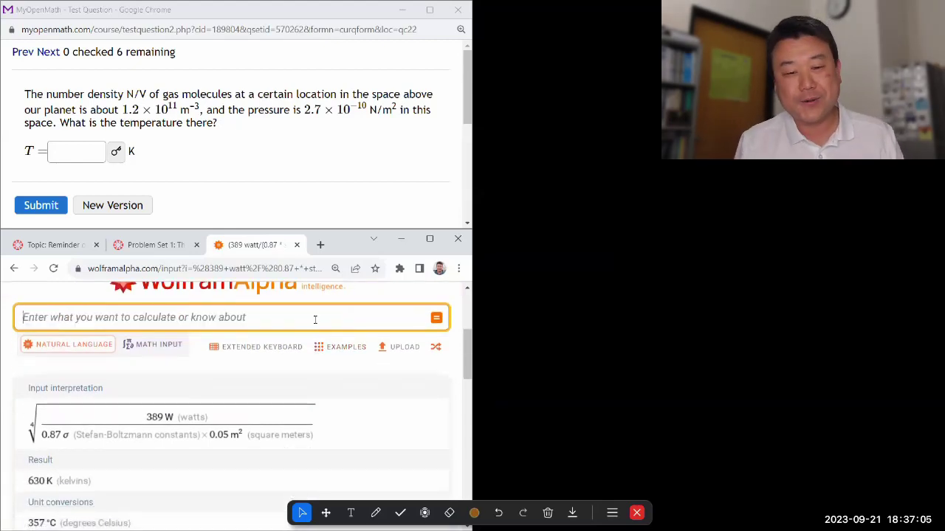
- Switch the screen annotation overlay to the freehand pen with white ink
{"action": "left_click", "coordinate": [476, 512]}
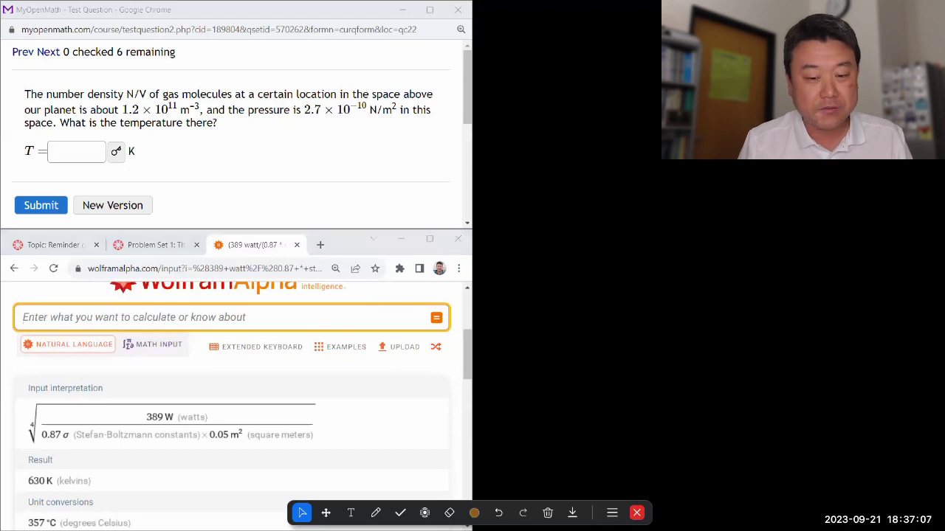
{"action": "left_click", "coordinate": [376, 513]}
{"action": "left_click", "coordinate": [474, 512]}
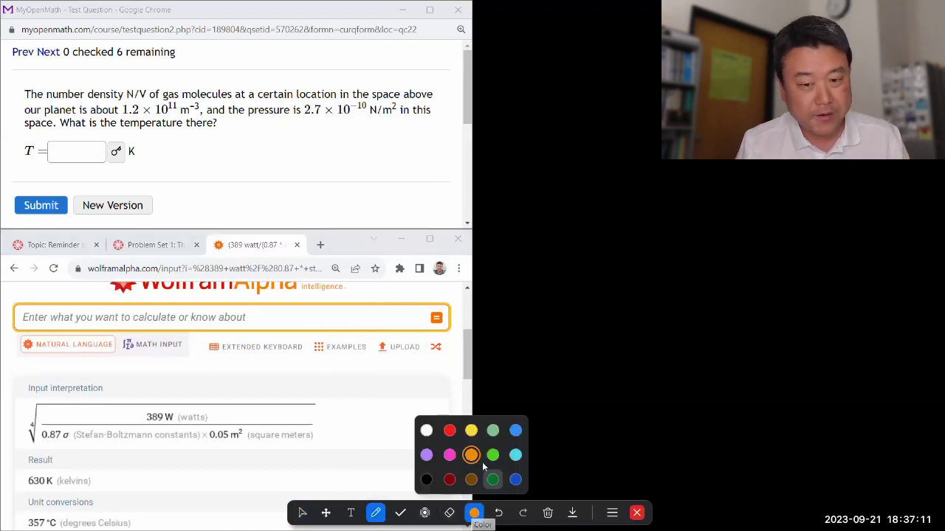
{"action": "left_click", "coordinate": [426, 430]}
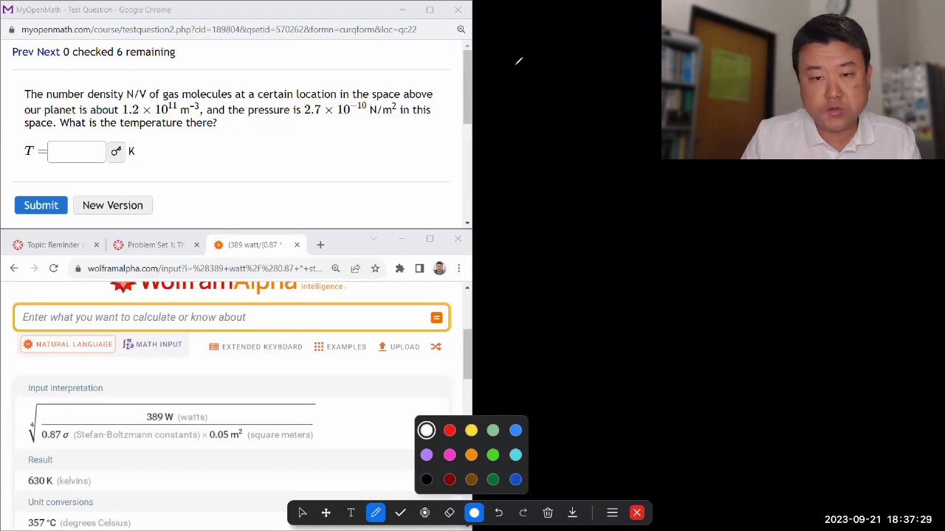
- Handwrite the heading 'Ideal Gas Law' and underline it
{"action": "mouse_move", "coordinate": [511, 58]}
{"action": "left_mouse_down"}
{"action": "mouse_move", "coordinate": [509, 85]}
{"action": "mouse_move", "coordinate": [545, 85]}
{"action": "left_mouse_up"}
{"action": "left_click_drag", "start_coordinate": [547, 77], "coordinate": [576, 86]}
{"action": "mouse_move", "coordinate": [603, 56]}
{"action": "left_mouse_down"}
{"action": "mouse_move", "coordinate": [607, 77]}
{"action": "mouse_move", "coordinate": [632, 84]}
{"action": "left_mouse_up"}
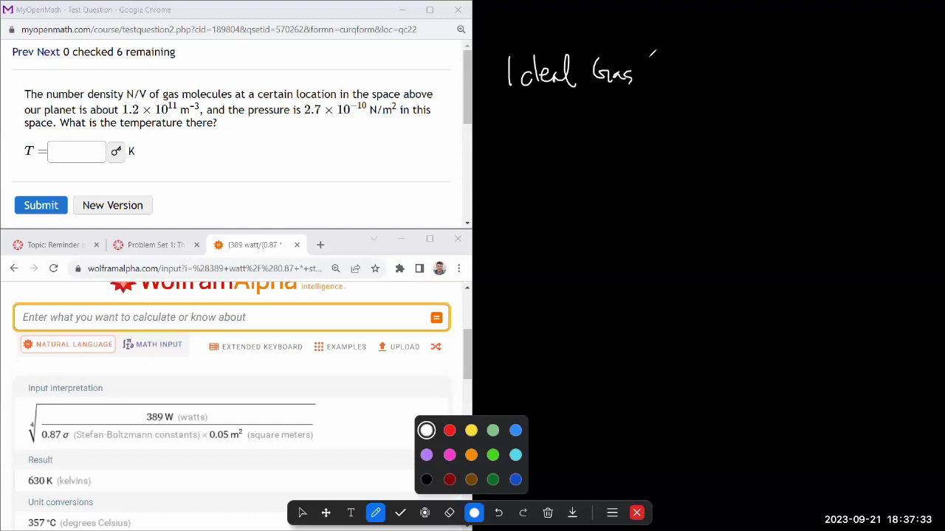
{"action": "left_click_drag", "start_coordinate": [651, 50], "coordinate": [657, 81]}
{"action": "mouse_move", "coordinate": [661, 72]}
{"action": "left_mouse_down"}
{"action": "mouse_move", "coordinate": [684, 83]}
{"action": "mouse_move", "coordinate": [691, 68]}
{"action": "left_mouse_up"}
{"action": "left_click_drag", "start_coordinate": [512, 97], "coordinate": [707, 88]}
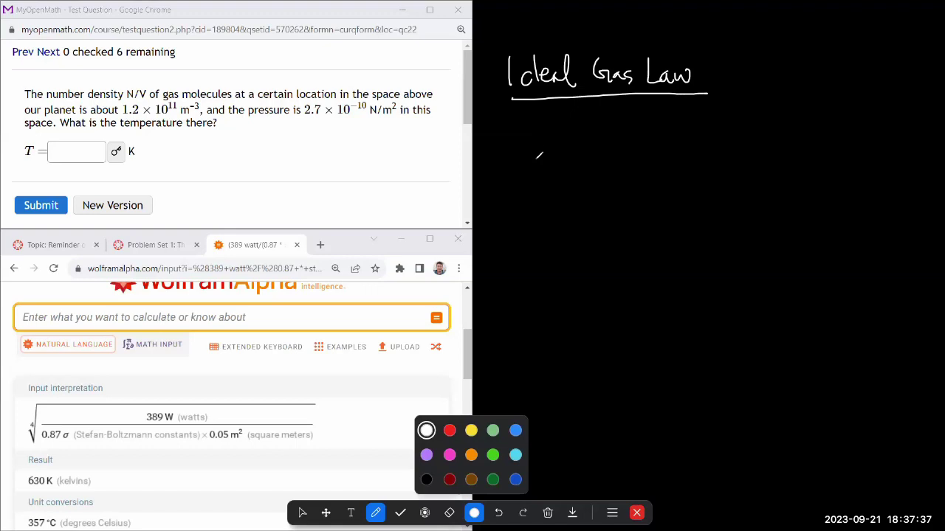
- Write P·V = n·R·T beneath the heading, then strike it through
{"action": "left_click_drag", "start_coordinate": [534, 133], "coordinate": [536, 164]}
{"action": "left_click", "coordinate": [548, 155]}
{"action": "mouse_move", "coordinate": [535, 134]}
{"action": "left_mouse_down"}
{"action": "mouse_move", "coordinate": [537, 149]}
{"action": "mouse_move", "coordinate": [569, 136]}
{"action": "mouse_move", "coordinate": [624, 165]}
{"action": "mouse_move", "coordinate": [677, 142]}
{"action": "mouse_move", "coordinate": [671, 164]}
{"action": "left_mouse_up"}
{"action": "left_click", "coordinate": [626, 152]}
{"action": "left_click", "coordinate": [657, 148]}
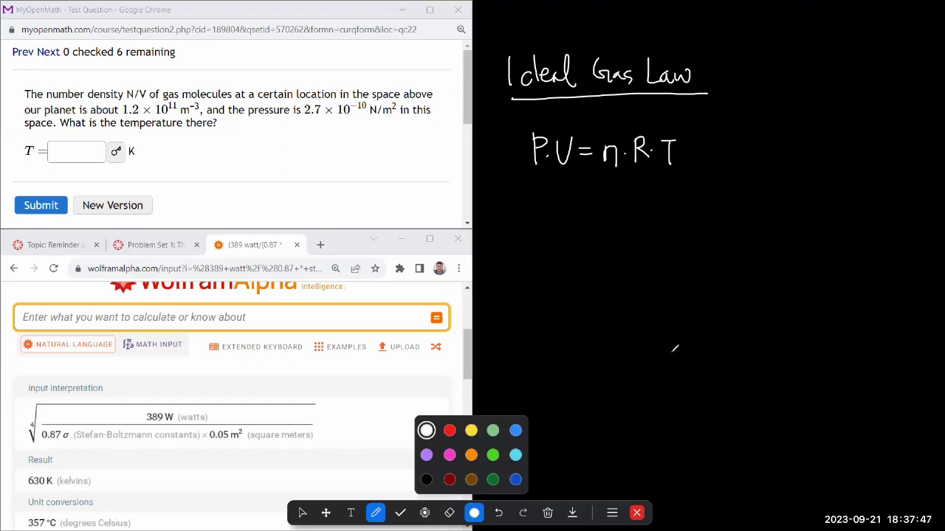
{"action": "mouse_move", "coordinate": [514, 165]}
{"action": "left_mouse_down"}
{"action": "mouse_move", "coordinate": [607, 156]}
{"action": "mouse_move", "coordinate": [691, 135]}
{"action": "left_mouse_up"}
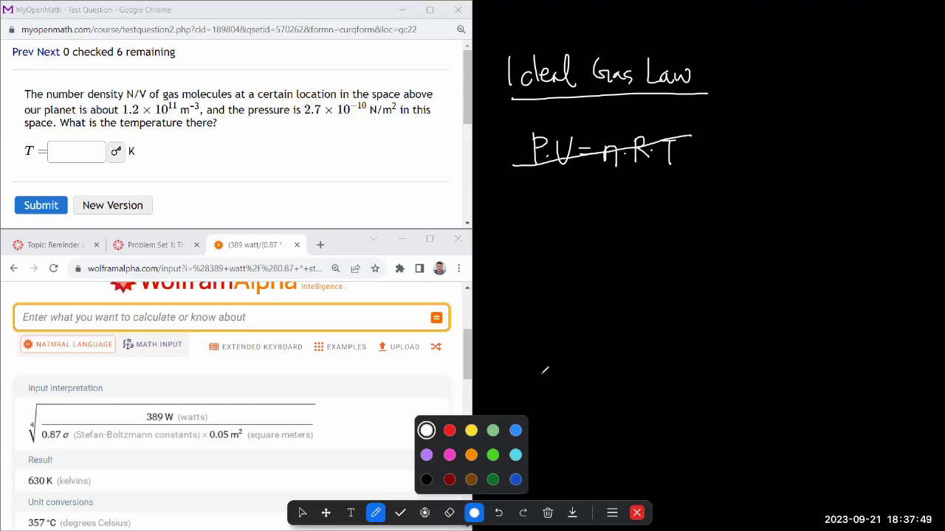
- In yellow ink, write P·V = N·k_B·T below the crossed-out equation
{"action": "left_click", "coordinate": [477, 434]}
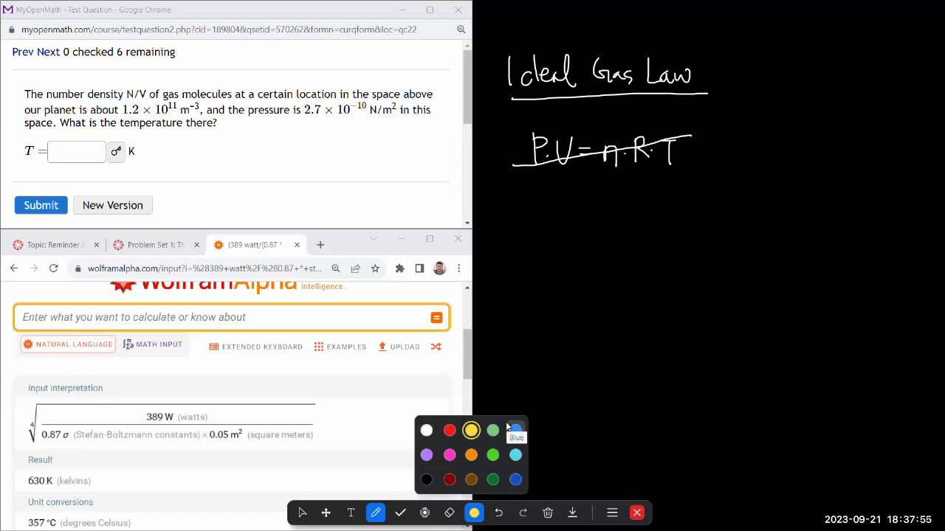
{"action": "mouse_move", "coordinate": [536, 203]}
{"action": "left_mouse_down"}
{"action": "mouse_move", "coordinate": [549, 214]}
{"action": "mouse_move", "coordinate": [588, 211]}
{"action": "left_mouse_up"}
{"action": "left_click", "coordinate": [552, 220]}
{"action": "left_click_drag", "start_coordinate": [592, 220], "coordinate": [620, 205]}
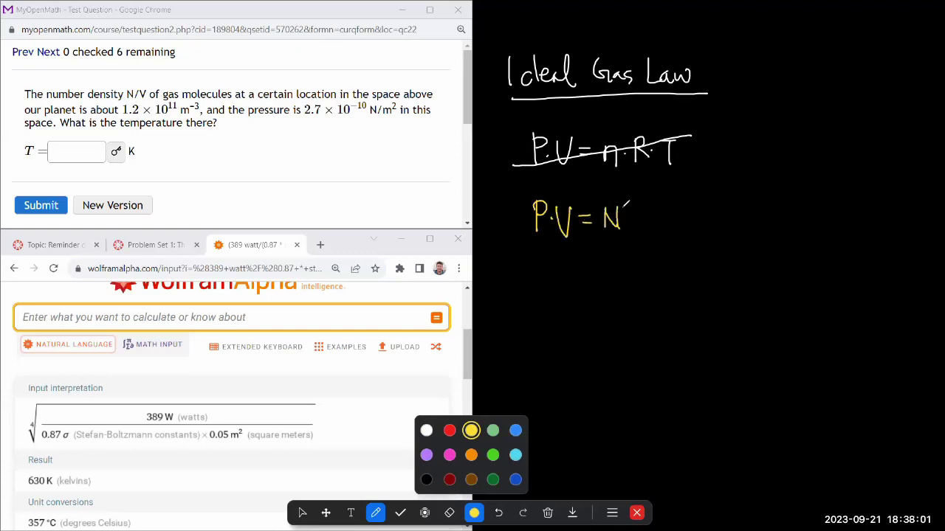
{"action": "left_click", "coordinate": [628, 218]}
{"action": "mouse_move", "coordinate": [643, 207]}
{"action": "left_mouse_down"}
{"action": "mouse_move", "coordinate": [641, 227]}
{"action": "mouse_move", "coordinate": [657, 236]}
{"action": "left_mouse_up"}
{"action": "left_click", "coordinate": [668, 216]}
{"action": "left_click_drag", "start_coordinate": [681, 206], "coordinate": [697, 205]}
{"action": "left_click_drag", "start_coordinate": [688, 206], "coordinate": [689, 227]}
- Underline n·R and write 'Avogadro's number' above it
{"action": "left_click_drag", "start_coordinate": [604, 172], "coordinate": [651, 168]}
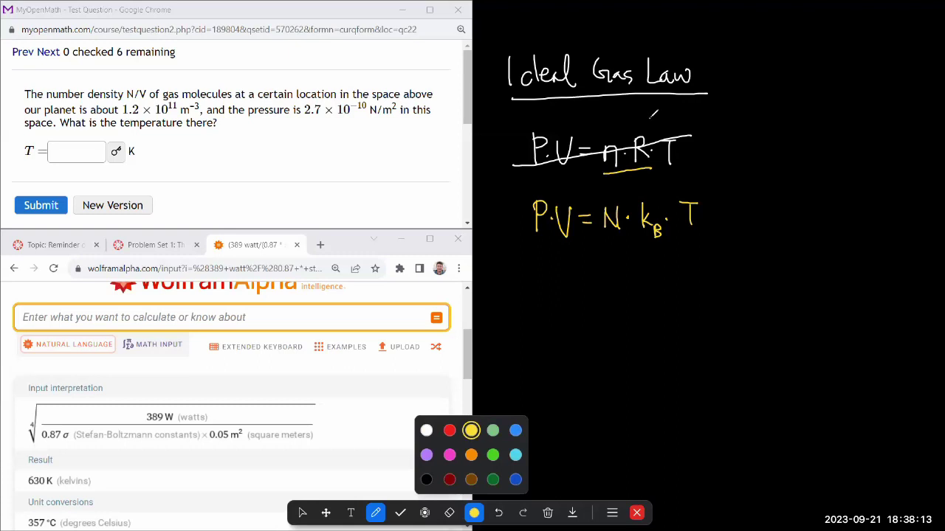
{"action": "left_click_drag", "start_coordinate": [650, 118], "coordinate": [662, 117]}
{"action": "mouse_move", "coordinate": [652, 112]}
{"action": "left_mouse_down"}
{"action": "mouse_move", "coordinate": [697, 113]}
{"action": "mouse_move", "coordinate": [714, 106]}
{"action": "mouse_move", "coordinate": [713, 94]}
{"action": "mouse_move", "coordinate": [716, 106]}
{"action": "mouse_move", "coordinate": [738, 97]}
{"action": "mouse_move", "coordinate": [753, 106]}
{"action": "mouse_move", "coordinate": [736, 108]}
{"action": "mouse_move", "coordinate": [799, 107]}
{"action": "left_mouse_up"}
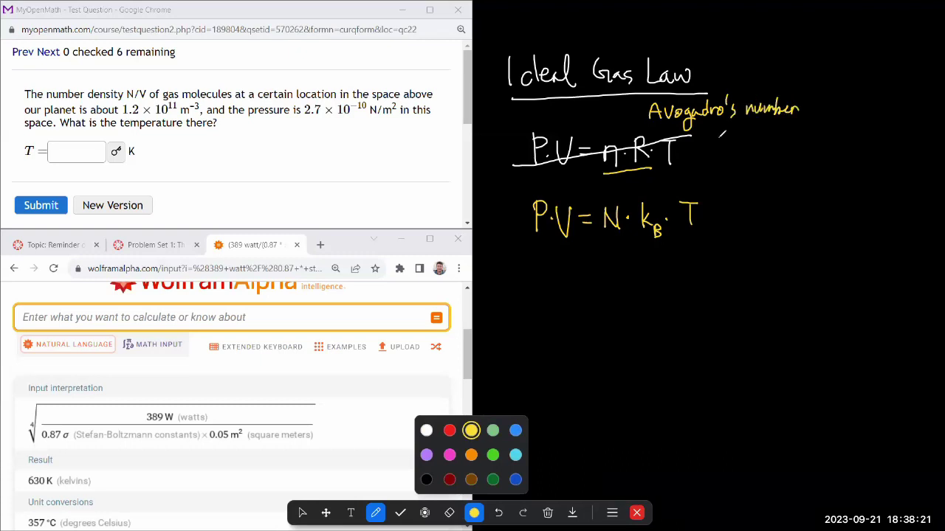
- Write 'mole' beside Avogadro's number, underline that label, and underline P·V = N·k_B·T
{"action": "left_click_drag", "start_coordinate": [717, 130], "coordinate": [743, 146]}
{"action": "left_click_drag", "start_coordinate": [751, 136], "coordinate": [752, 149]}
{"action": "left_click_drag", "start_coordinate": [757, 145], "coordinate": [762, 147]}
{"action": "left_click_drag", "start_coordinate": [770, 134], "coordinate": [775, 140]}
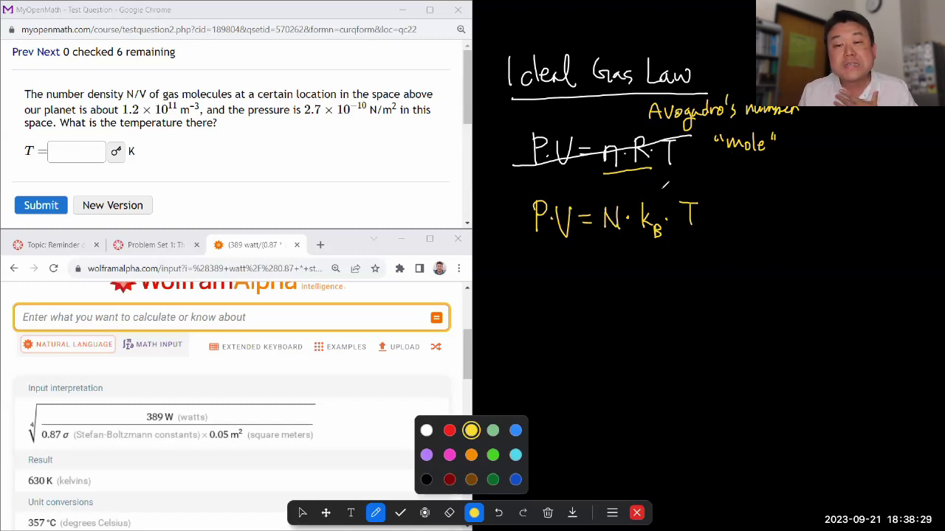
{"action": "left_click_drag", "start_coordinate": [648, 123], "coordinate": [803, 115]}
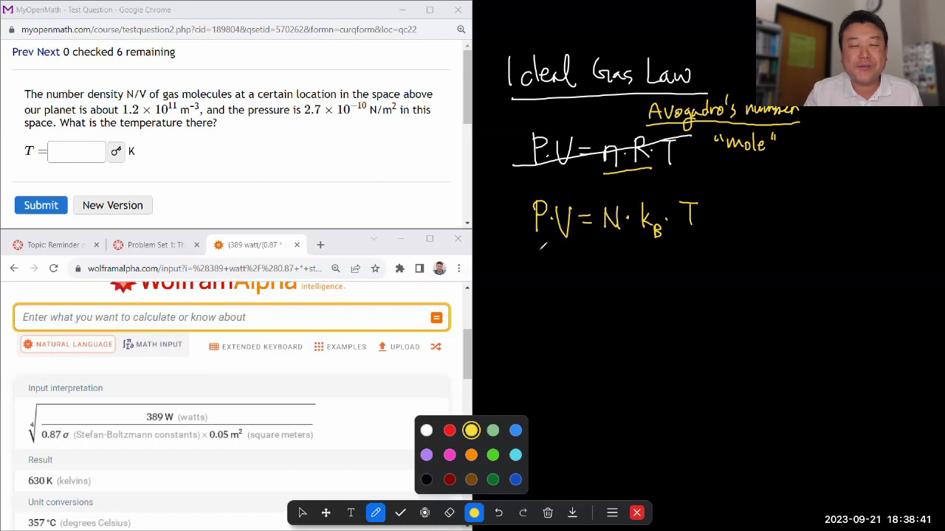
{"action": "left_click_drag", "start_coordinate": [535, 248], "coordinate": [694, 242]}
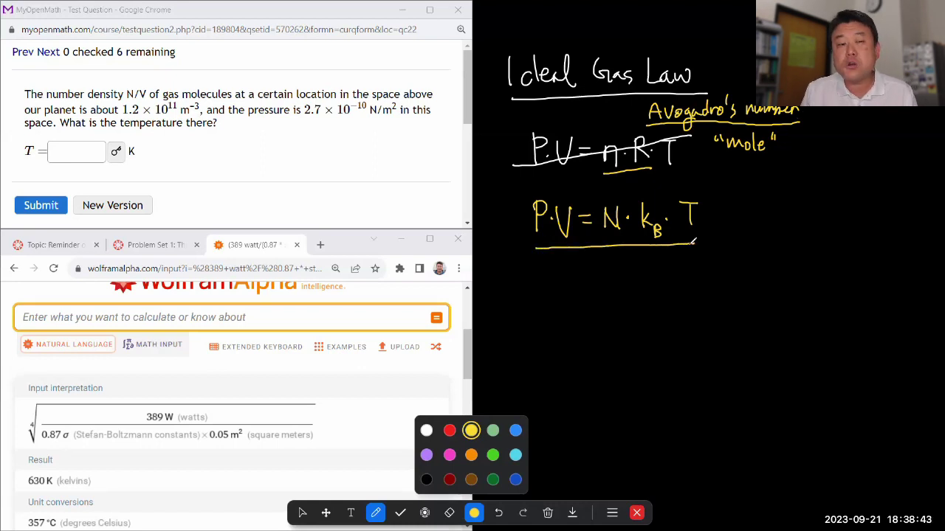
{"action": "left_click", "coordinate": [302, 513]}
{"action": "left_click_drag", "start_coordinate": [79, 109], "coordinate": [226, 110]}
{"action": "left_click", "coordinate": [245, 112]}
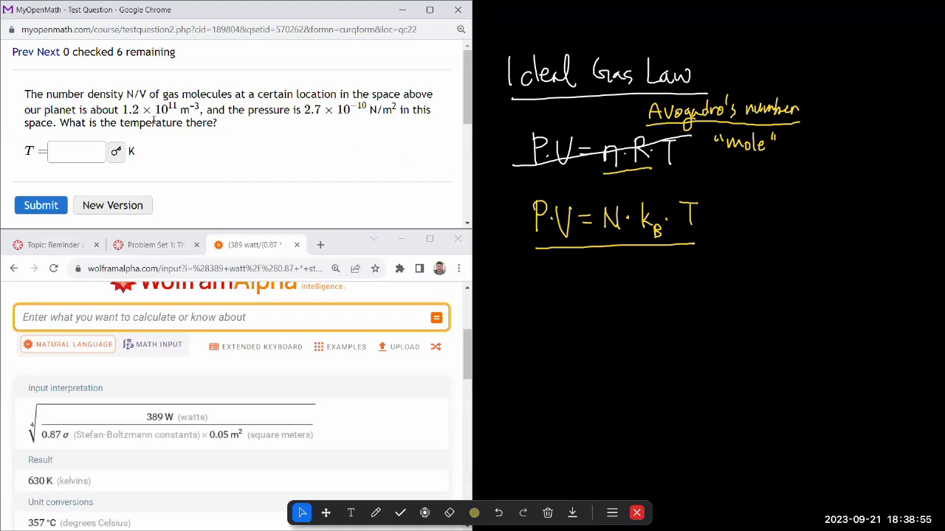
{"action": "left_click_drag", "start_coordinate": [46, 95], "coordinate": [124, 95]}
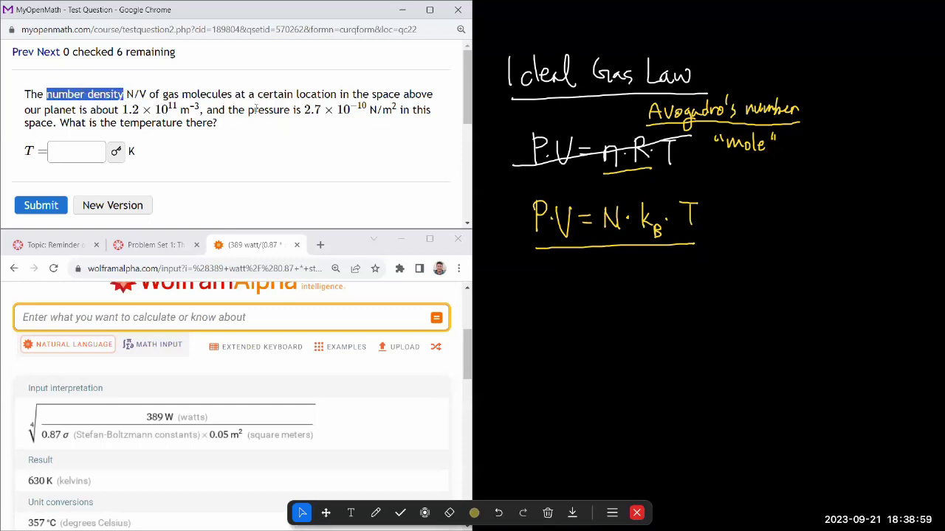
{"action": "left_click_drag", "start_coordinate": [249, 110], "coordinate": [402, 110]}
{"action": "left_click", "coordinate": [414, 110]}
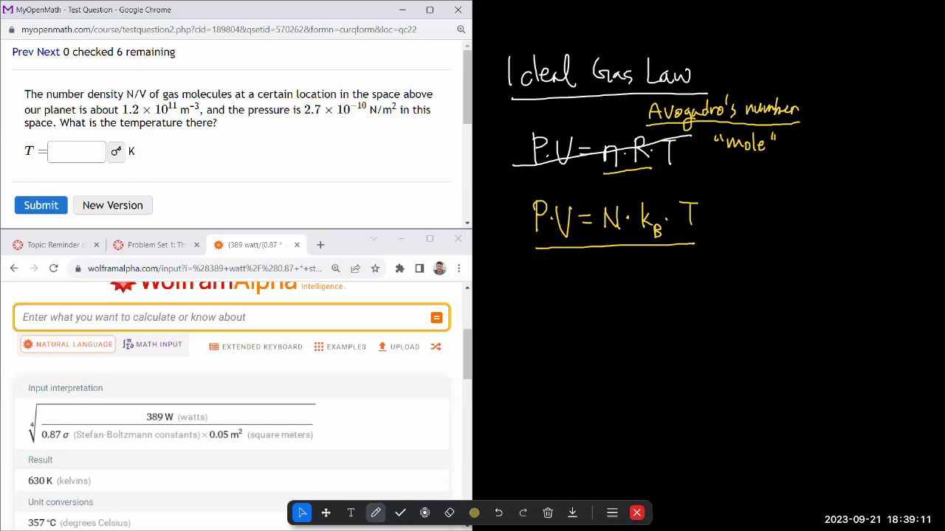
- Switch the pen to cyan ink and box the T in P·V = N·k_B·T
{"action": "left_click", "coordinate": [375, 512]}
{"action": "left_click", "coordinate": [474, 512]}
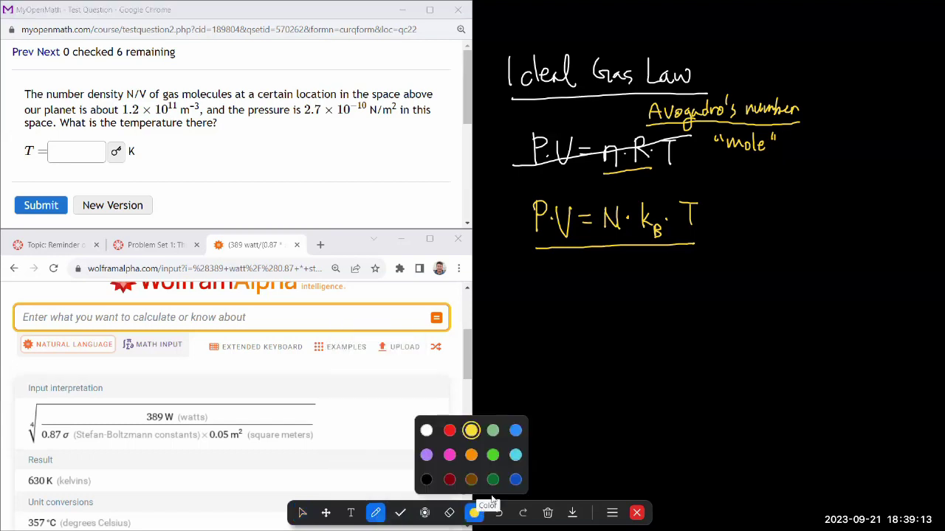
{"action": "left_click", "coordinate": [515, 455]}
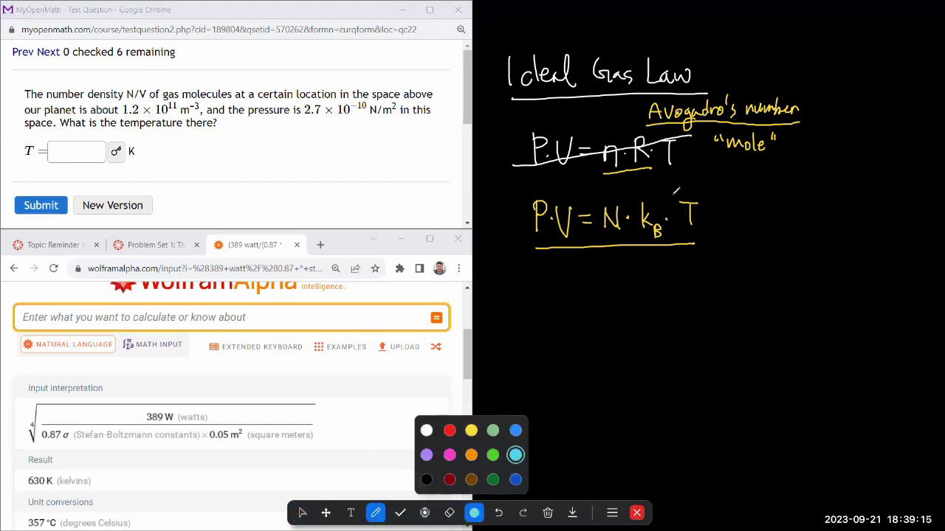
{"action": "mouse_move", "coordinate": [673, 191]}
{"action": "left_mouse_down"}
{"action": "mouse_move", "coordinate": [677, 225]}
{"action": "mouse_move", "coordinate": [710, 250]}
{"action": "mouse_move", "coordinate": [710, 192]}
{"action": "mouse_move", "coordinate": [674, 190]}
{"action": "left_mouse_up"}
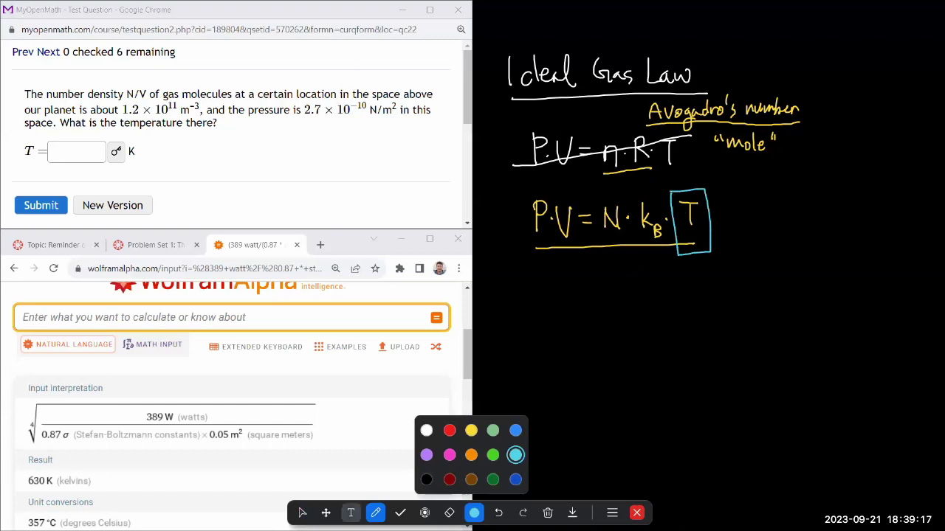
{"action": "left_click", "coordinate": [474, 512]}
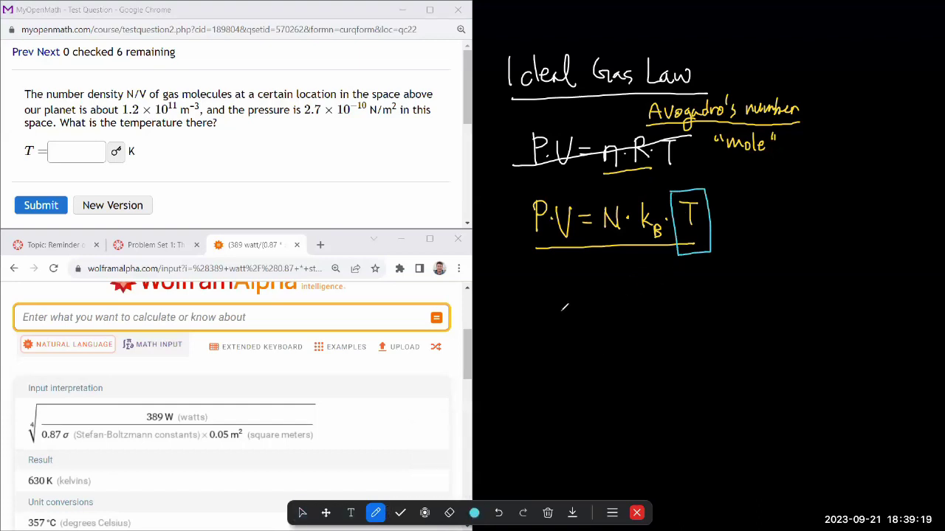
- Write T = P / (k_B(N/V)), underline N/V, and underline the 1.2 × 10^11 m^-3 density
{"action": "left_click_drag", "start_coordinate": [520, 299], "coordinate": [546, 298]}
{"action": "mouse_move", "coordinate": [535, 300]}
{"action": "left_mouse_down"}
{"action": "mouse_move", "coordinate": [535, 323]}
{"action": "mouse_move", "coordinate": [594, 316]}
{"action": "left_mouse_up"}
{"action": "left_click_drag", "start_coordinate": [595, 292], "coordinate": [601, 304]}
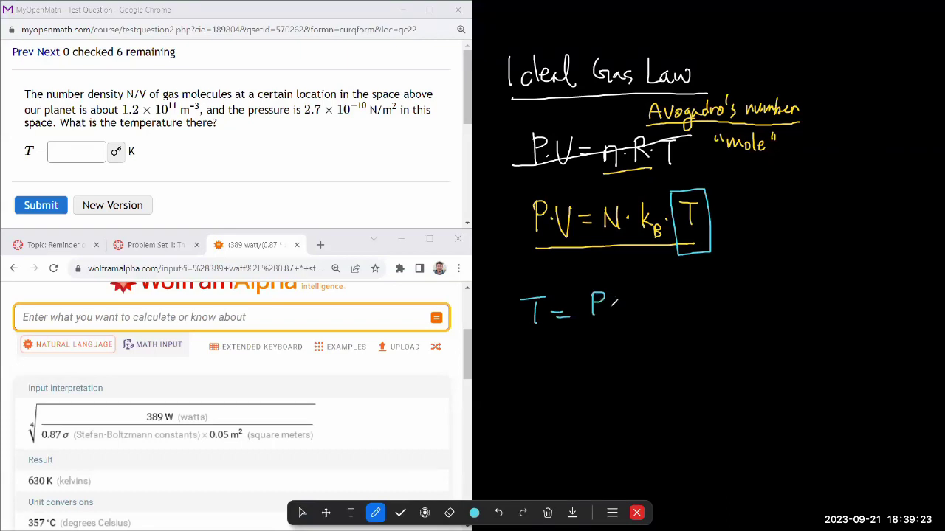
{"action": "left_click", "coordinate": [619, 304]}
{"action": "key", "text": "ctrl+z"}
{"action": "left_click_drag", "start_coordinate": [581, 324], "coordinate": [667, 316]}
{"action": "left_click_drag", "start_coordinate": [590, 337], "coordinate": [610, 365]}
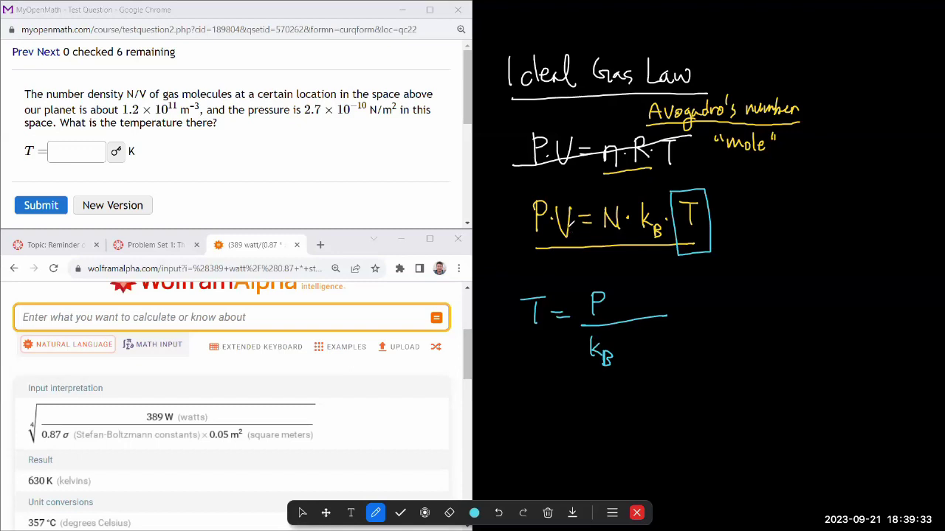
{"action": "mouse_move", "coordinate": [627, 332]}
{"action": "left_mouse_down"}
{"action": "mouse_move", "coordinate": [625, 361]}
{"action": "mouse_move", "coordinate": [642, 331]}
{"action": "mouse_move", "coordinate": [641, 358]}
{"action": "mouse_move", "coordinate": [658, 339]}
{"action": "mouse_move", "coordinate": [669, 365]}
{"action": "mouse_move", "coordinate": [661, 367]}
{"action": "left_mouse_up"}
{"action": "left_click_drag", "start_coordinate": [636, 376], "coordinate": [662, 374]}
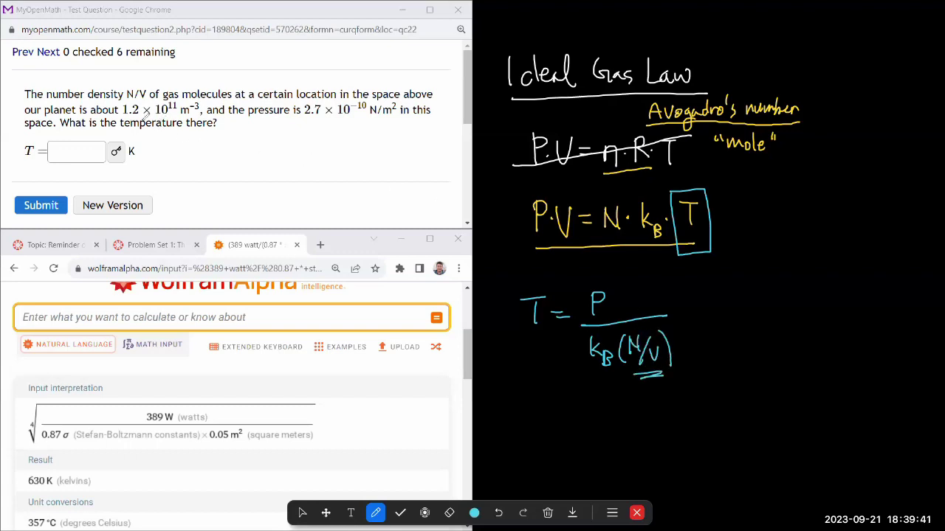
{"action": "left_click_drag", "start_coordinate": [123, 117], "coordinate": [199, 112]}
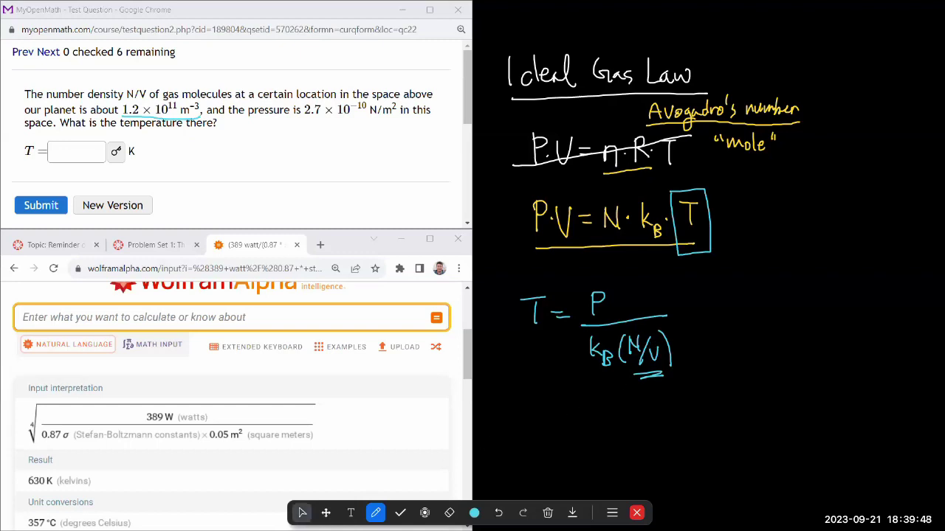
- Evaluate (2.7E-10 newton/meter^2)/(boltzmann constant *(1.2E11 meter^-3)) in WolframAlpha
{"action": "left_click", "coordinate": [302, 513]}
{"action": "left_click", "coordinate": [232, 318]}
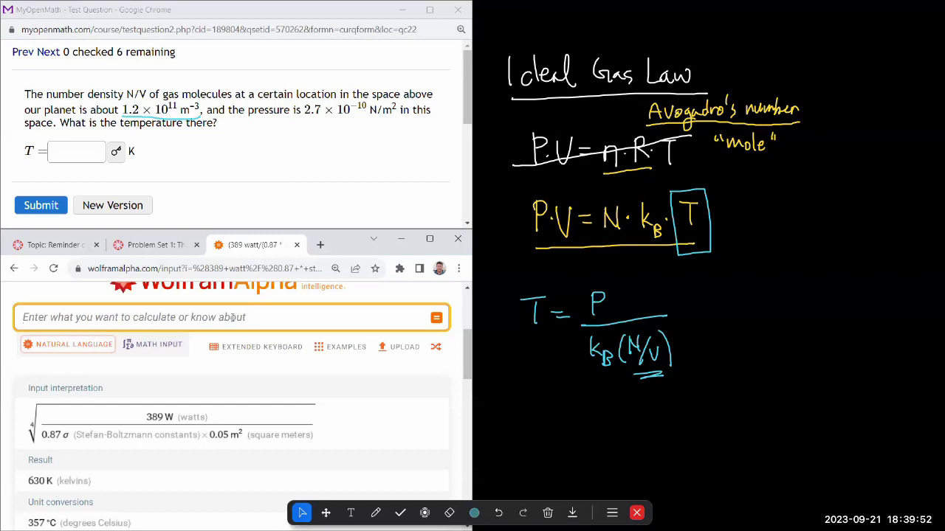
{"action": "type", "text": "(2.7"}
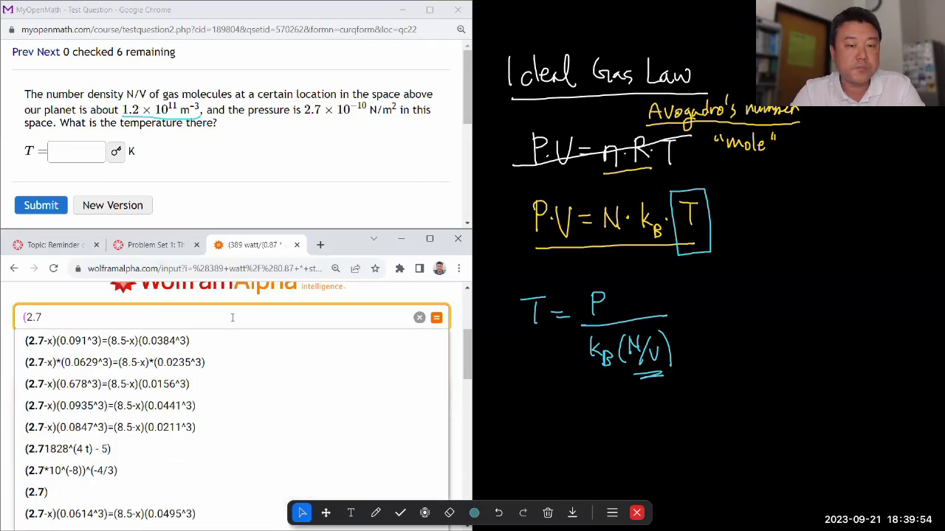
{"action": "type", "text": "E-10"}
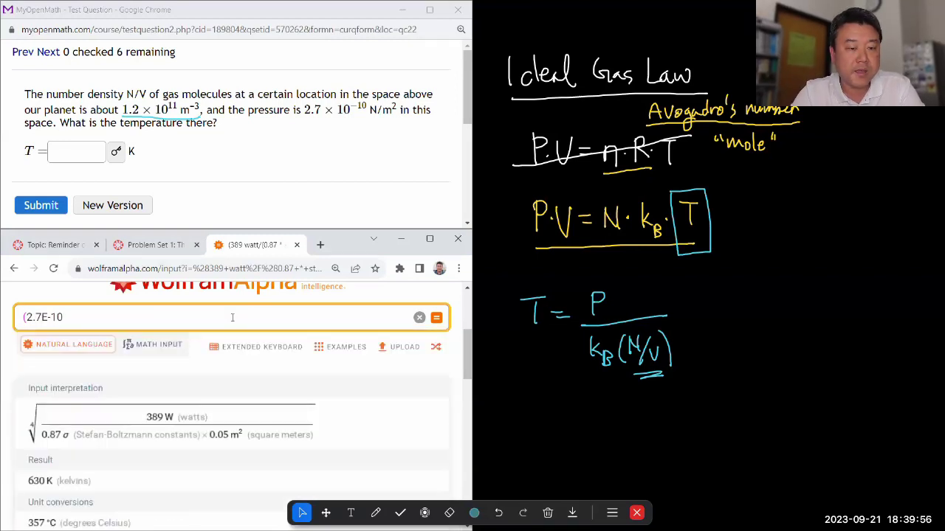
{"action": "type", "text": " netw"}
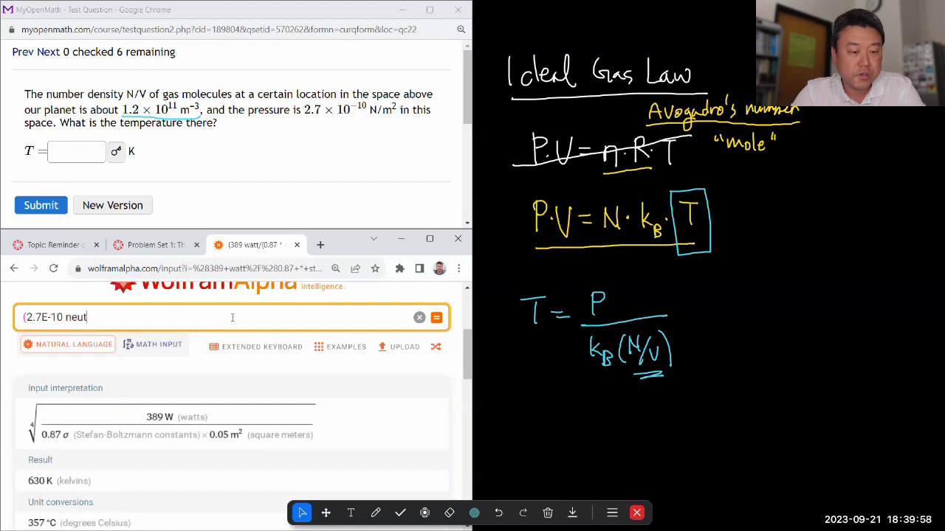
{"action": "key", "text": "BackSpace"}
{"action": "key", "text": "BackSpace"}
{"action": "type", "text": "wton/meter^"}
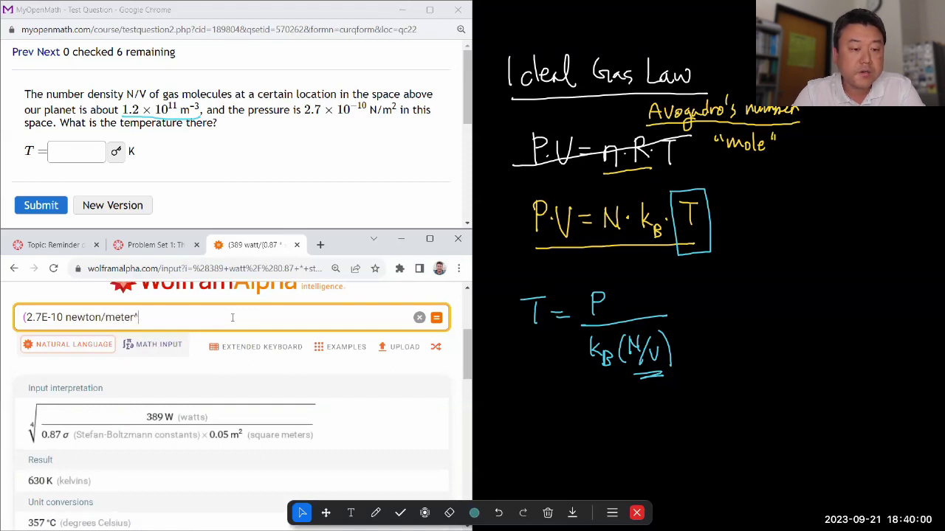
{"action": "type", "text": "2)/(bo"}
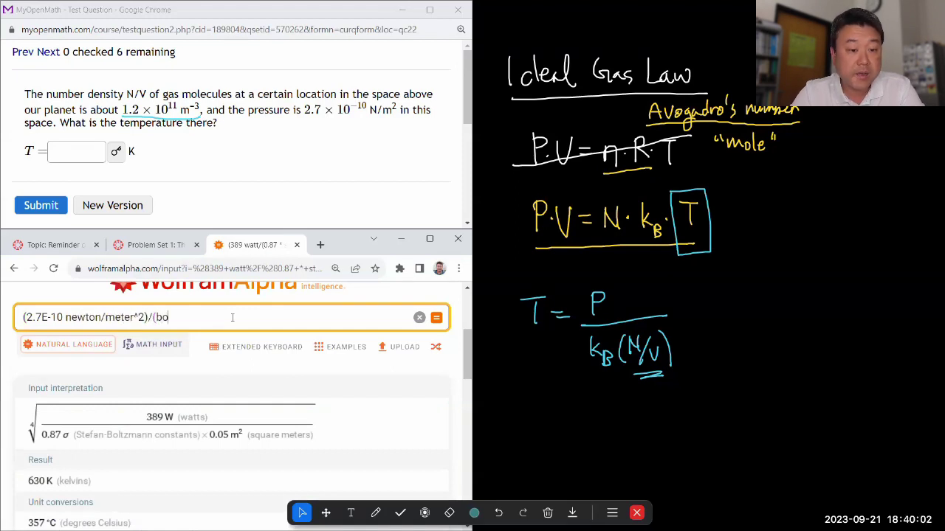
{"action": "type", "text": "ltzmann cons"}
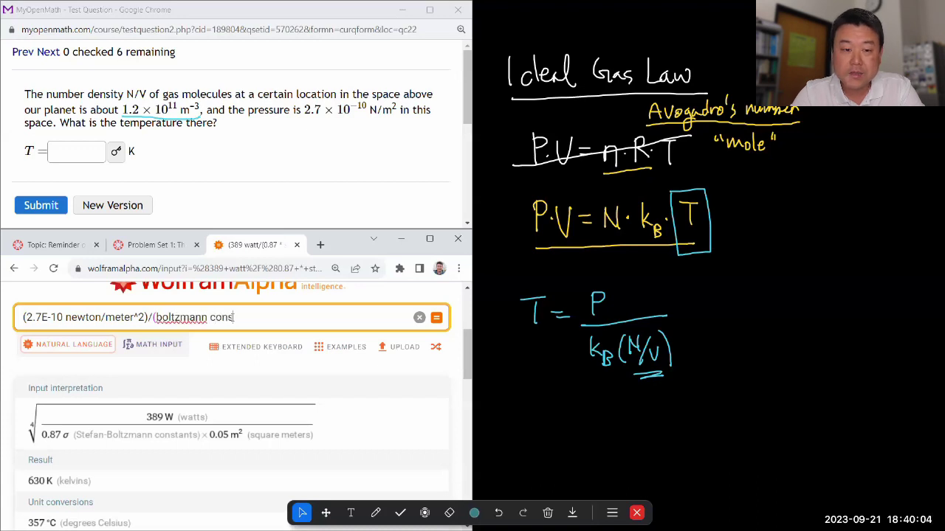
{"action": "type", "text": "tant *"}
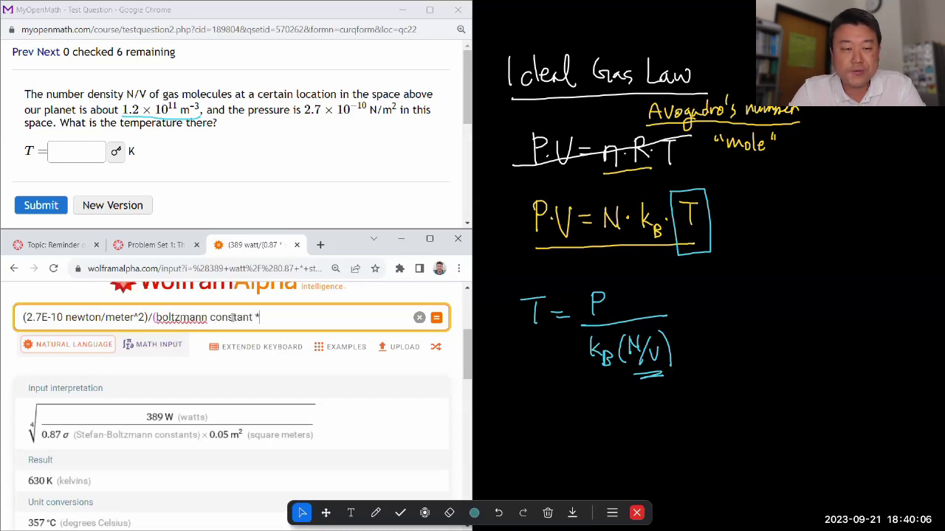
{"action": "type", "text": "("}
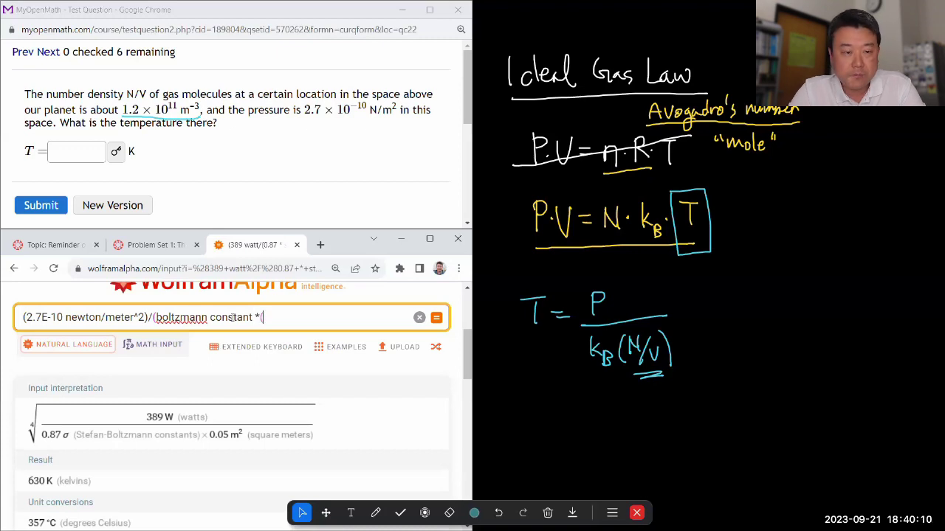
{"action": "type", "text": "1.2"}
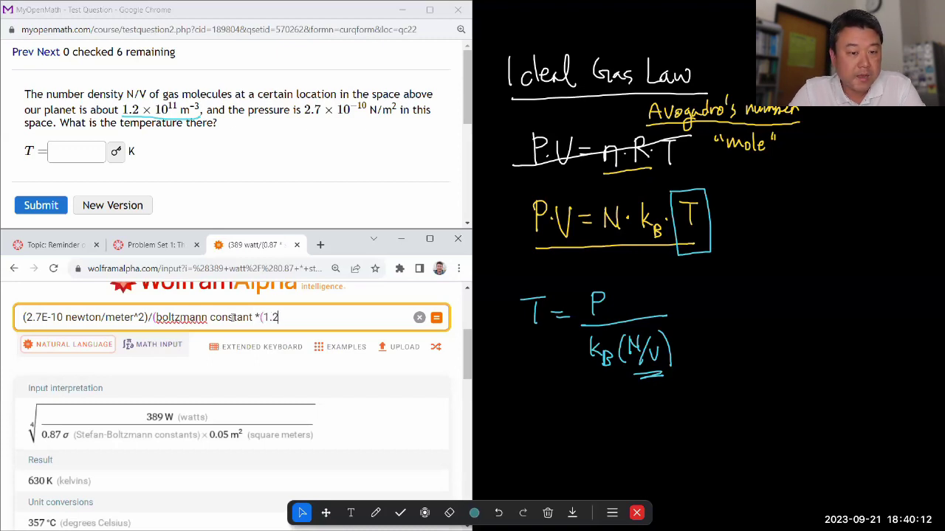
{"action": "type", "text": "E11"}
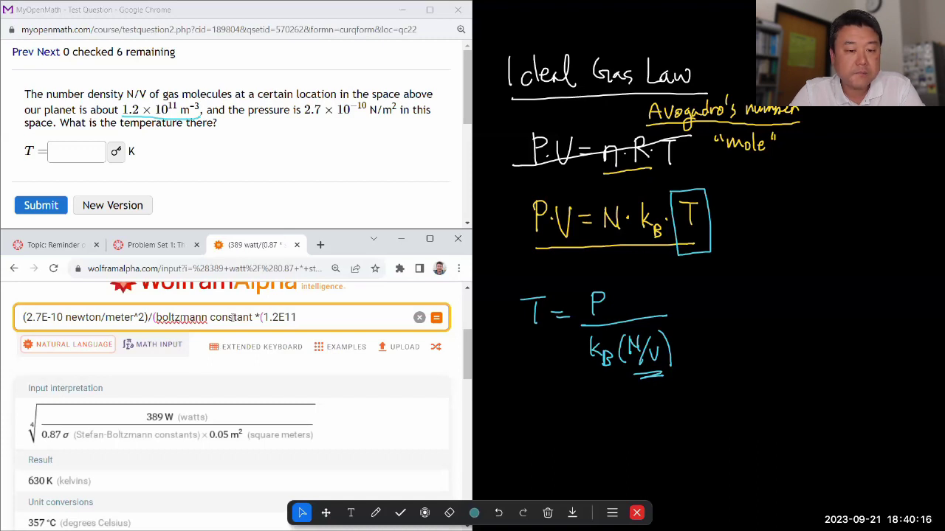
{"action": "type", "text": " meter^"}
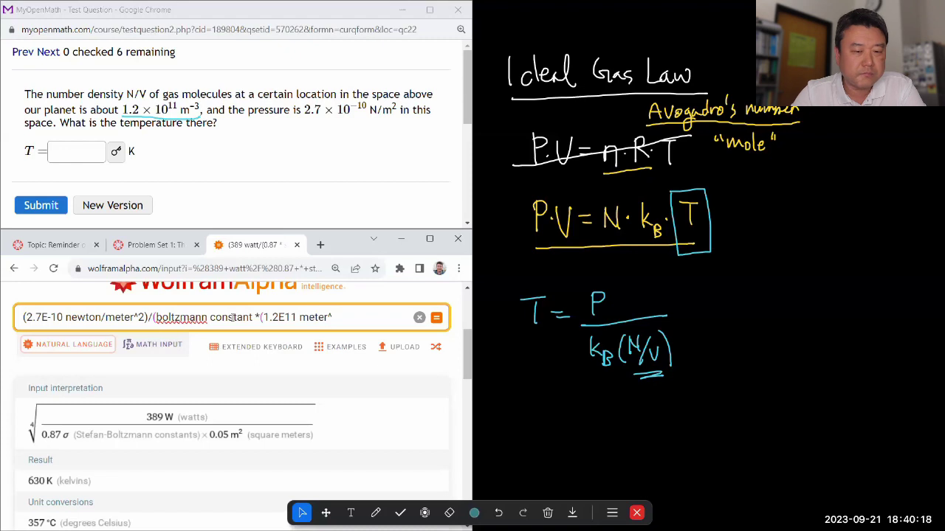
{"action": "type", "text": "-3)"}
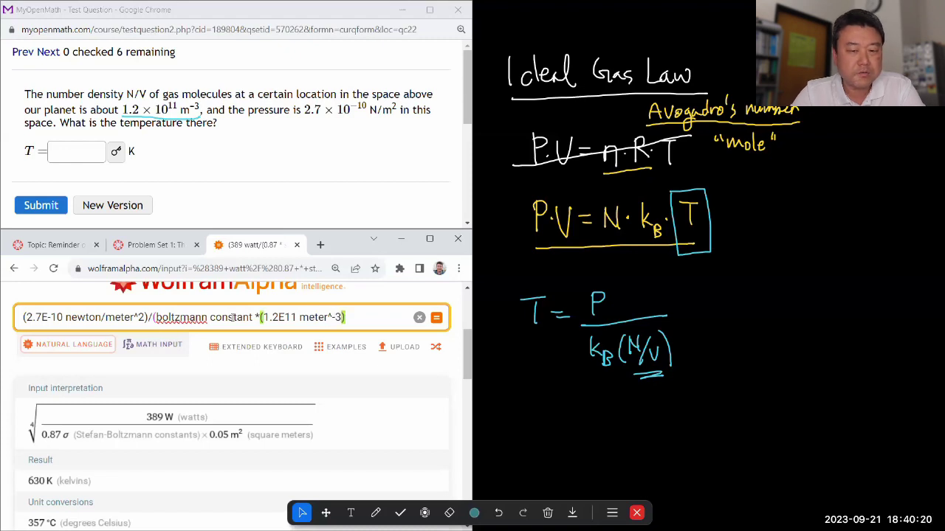
{"action": "type", "text": ")"}
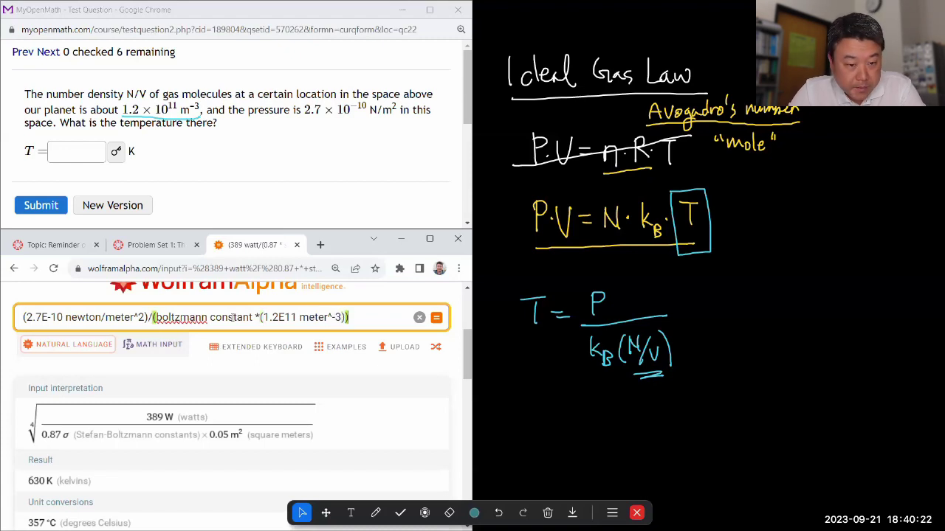
{"action": "key", "text": "Return"}
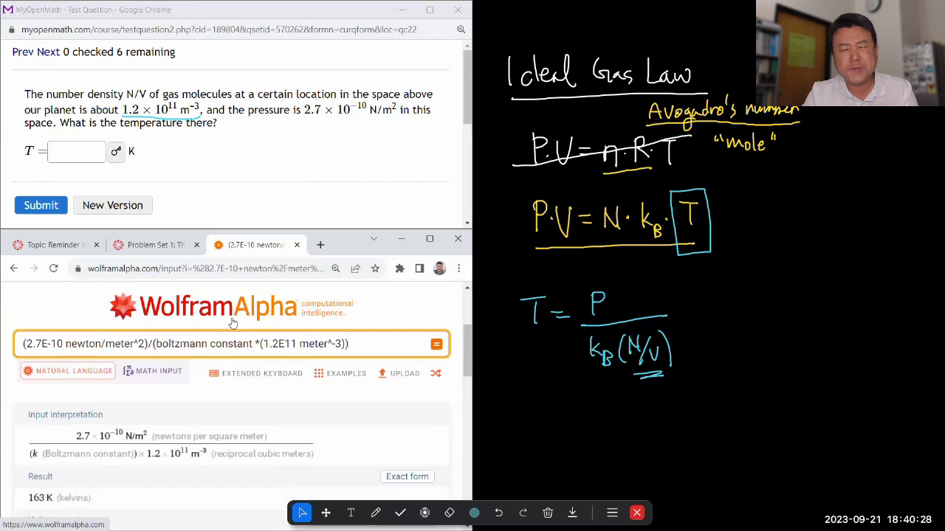
- Read the 163 K result, enter 163 as the temperature answer, and submit it
{"action": "scroll", "coordinate": [232, 323], "scroll_direction": "down", "scroll_amount": 2}
{"action": "scroll", "coordinate": [232, 323], "scroll_direction": "down", "scroll_amount": 2}
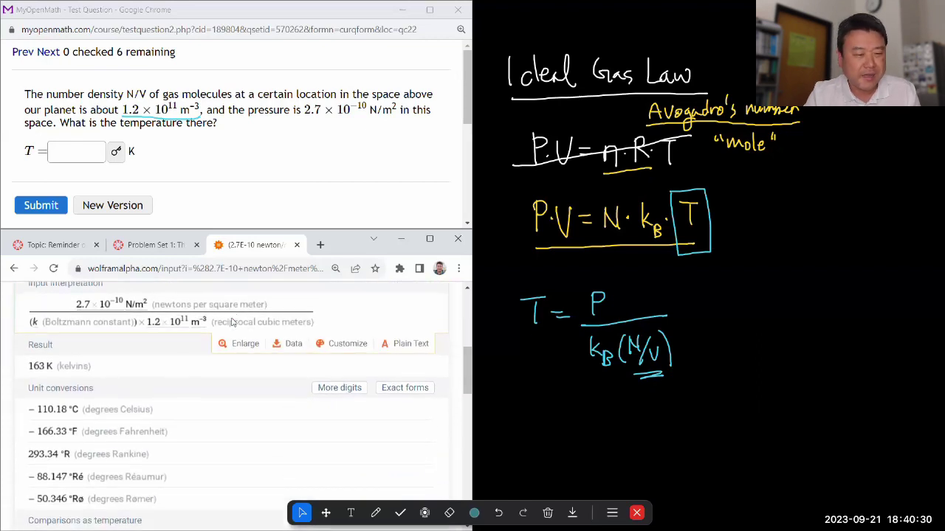
{"action": "scroll", "coordinate": [232, 323], "scroll_direction": "up", "scroll_amount": 1}
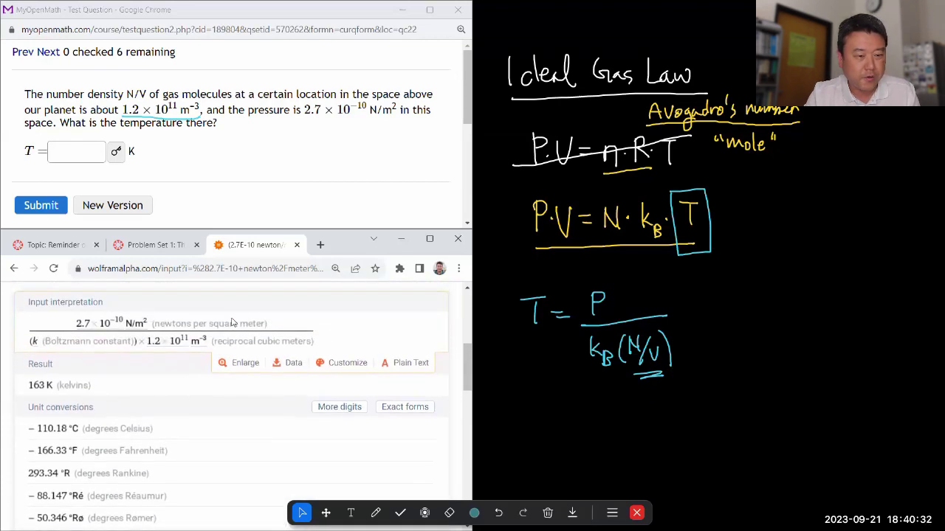
{"action": "left_click", "coordinate": [65, 151]}
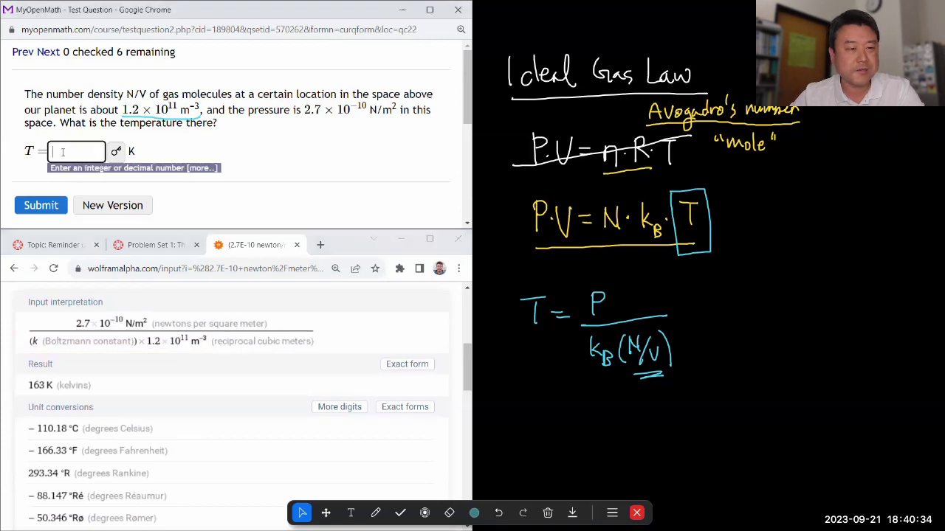
{"action": "type", "text": "163"}
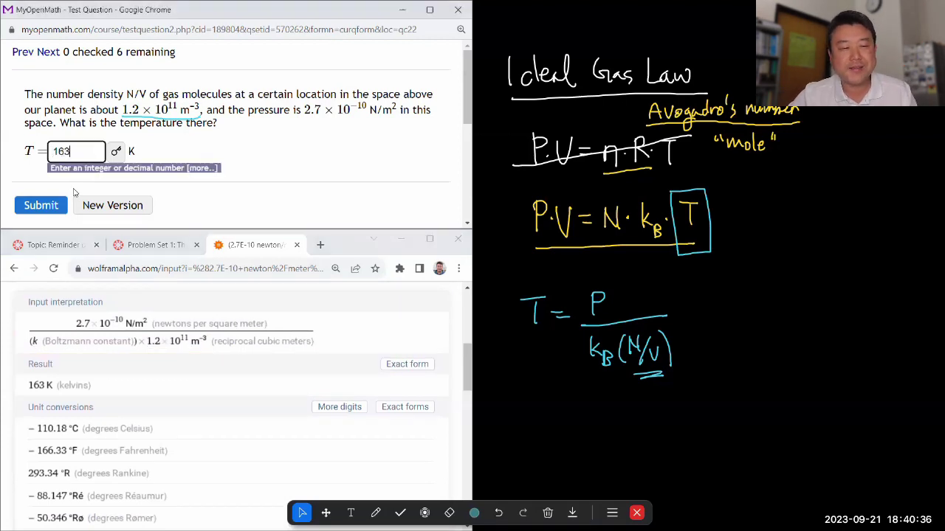
{"action": "left_click", "coordinate": [60, 206]}
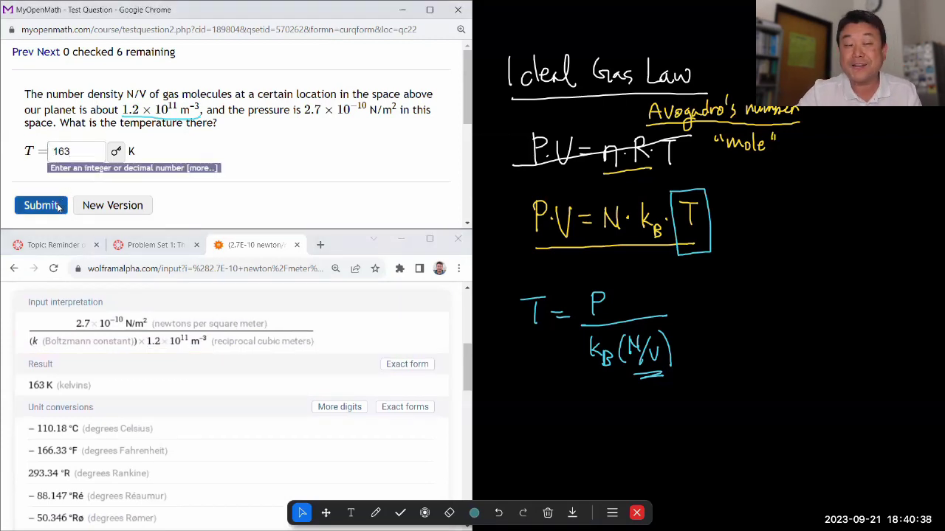